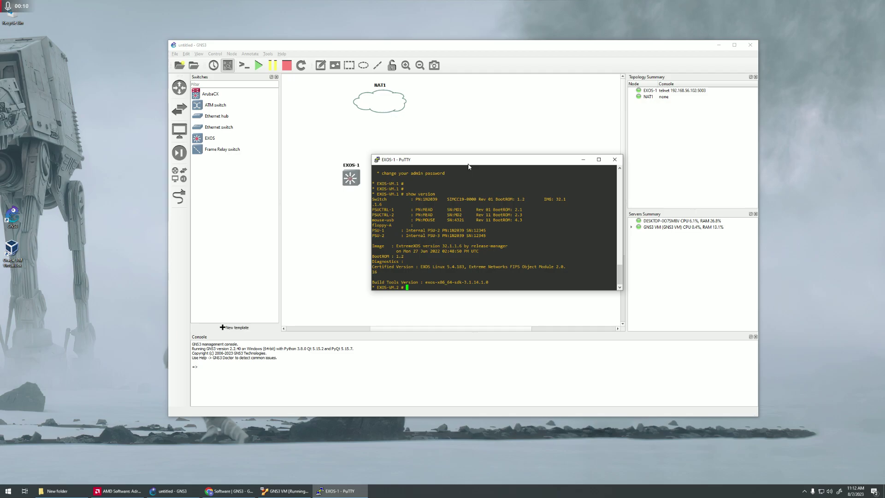
Run "show version" in the EXOS-1 console to check the switch's software version
drag(460, 160, 471, 151)
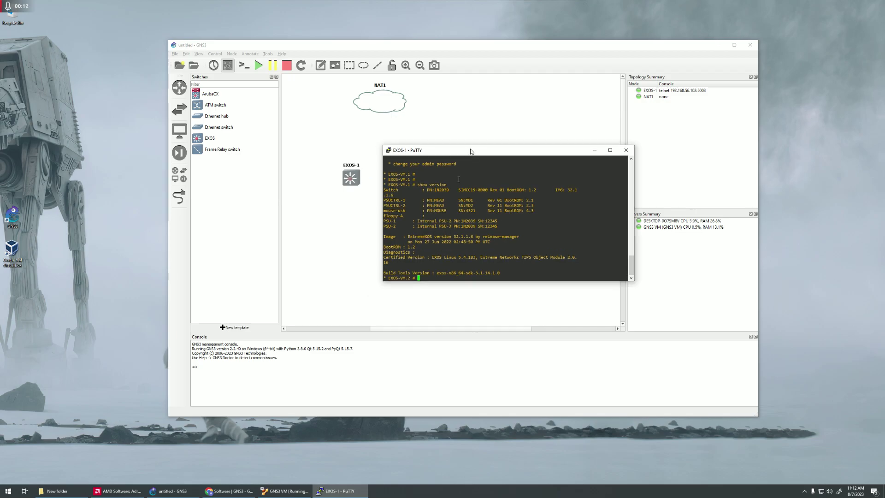
key(Return)
key(Return)
text(sh)
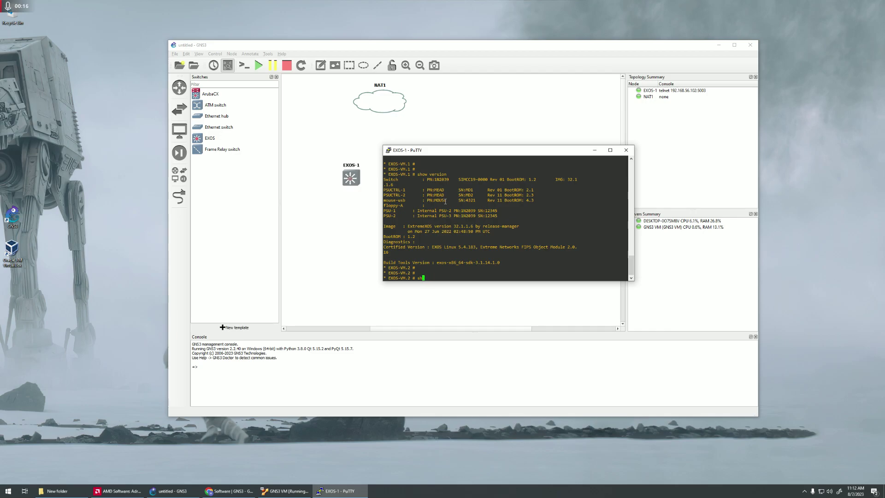
text(wo version)
key(Return)
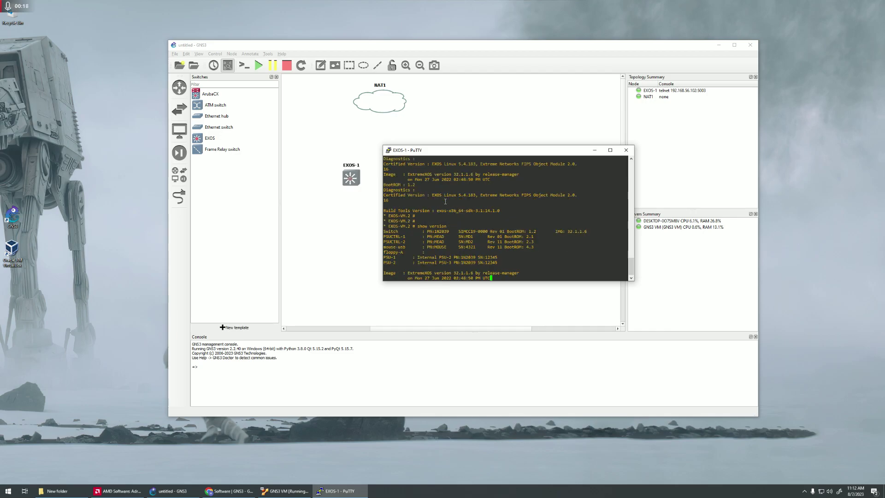
triple_click(571, 206)
click(579, 206)
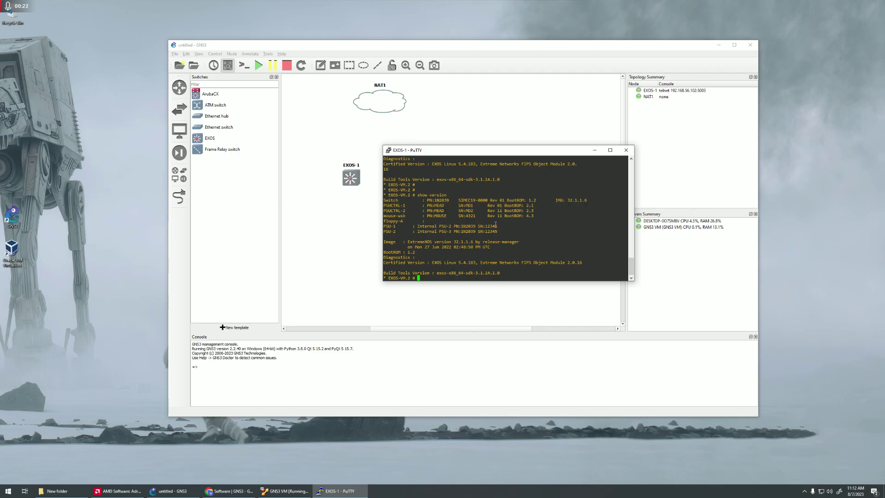
Close the EXOS-1 console session and stop the EXOS-1 node
click(626, 150)
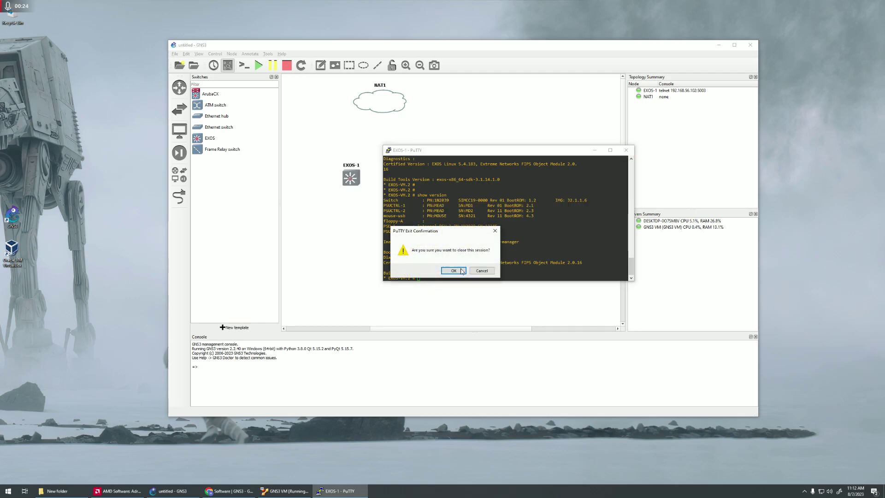
click(451, 269)
right_click(352, 177)
click(367, 215)
Permanently delete the EXOS-1 node from the topology and the EXOS template from the switches list
right_click(352, 182)
click(373, 313)
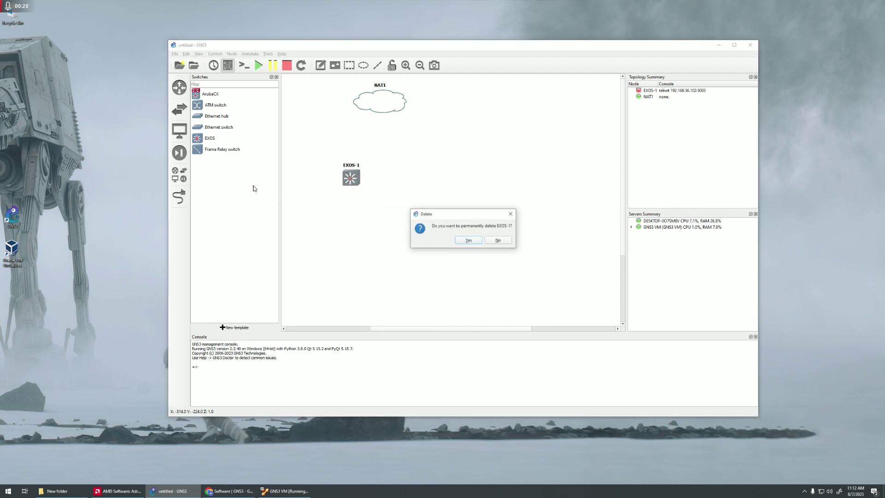
click(468, 240)
right_click(208, 139)
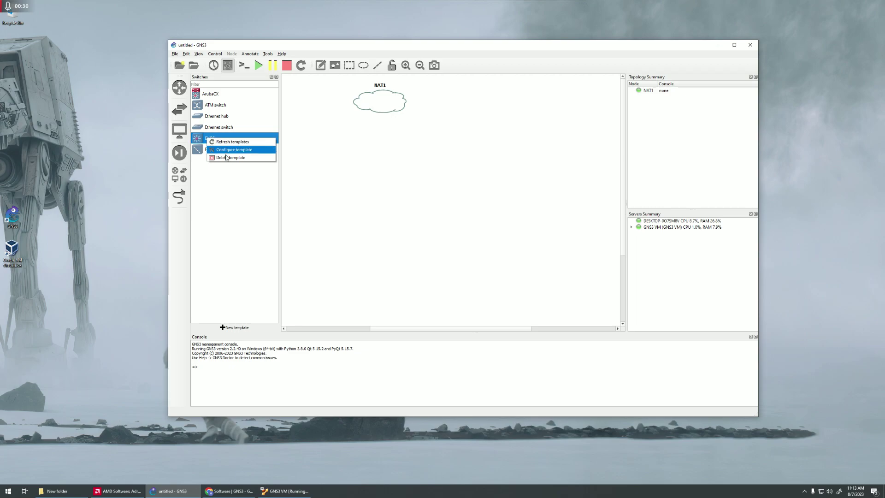
click(228, 158)
click(451, 242)
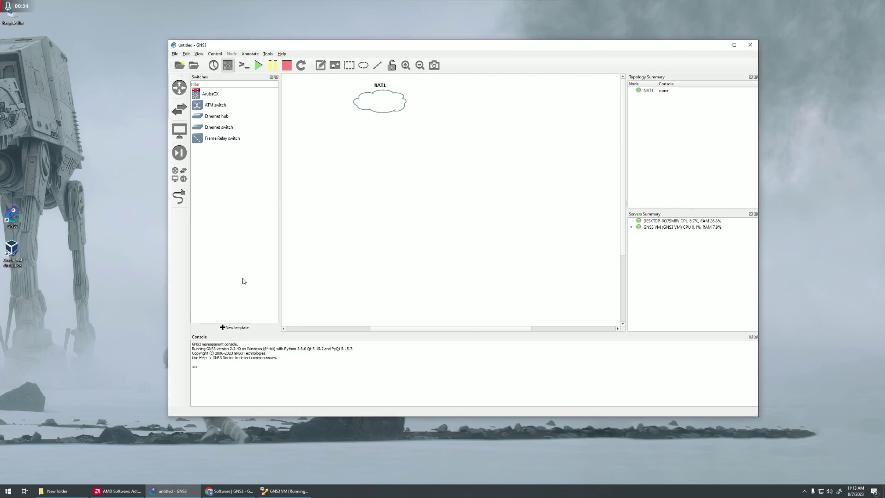
Start a new template by importing an appliance file and select exos.gns3a in the Downloads folder
drag(229, 46, 219, 41)
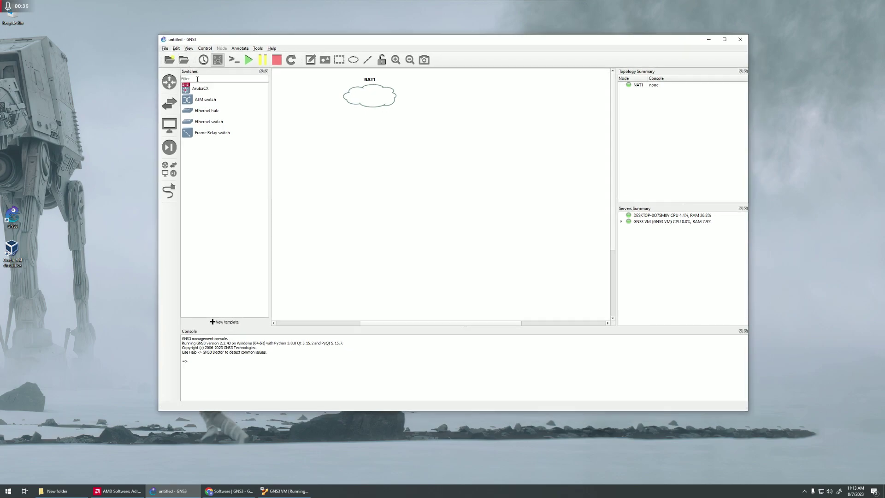
click(225, 322)
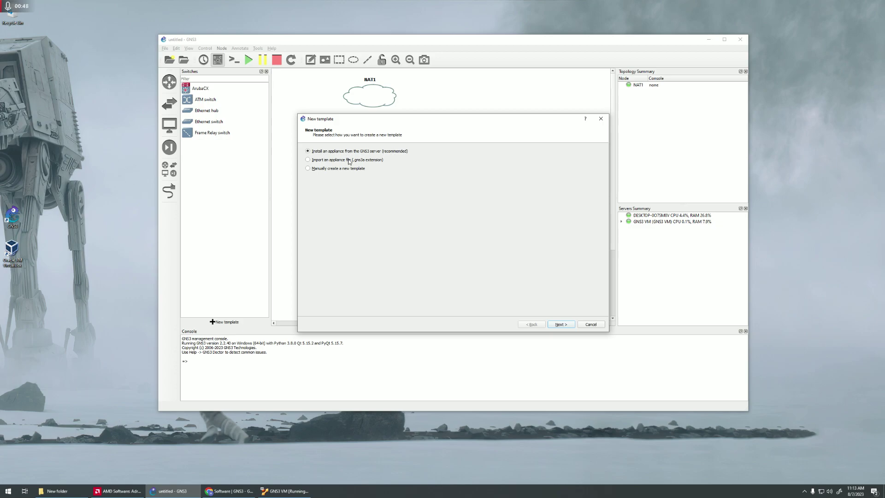
click(349, 160)
click(560, 324)
click(271, 115)
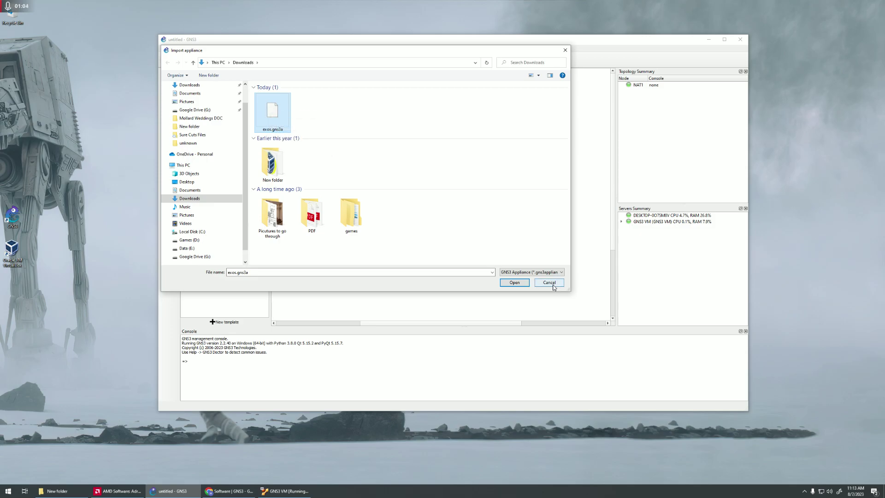
Switch to the Chrome browser and open the Appliances category of the GNS3 Marketplace
click(229, 491)
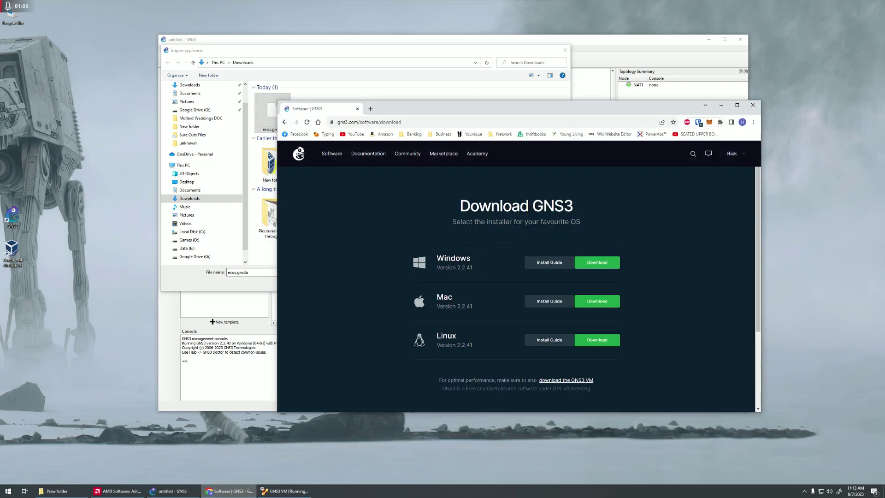
drag(518, 107, 507, 89)
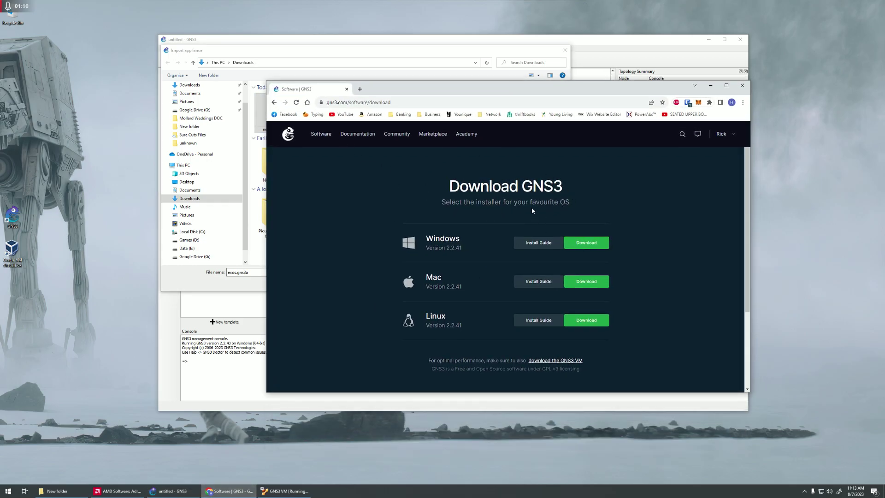
click(288, 134)
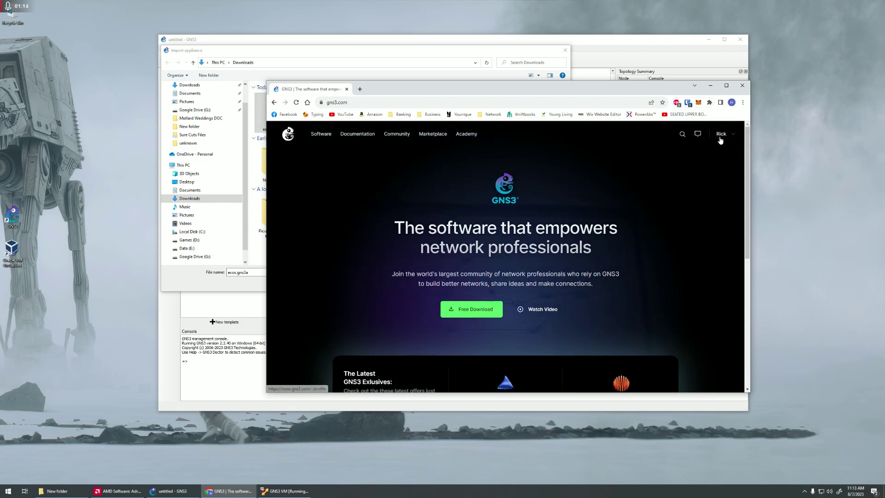
click(432, 134)
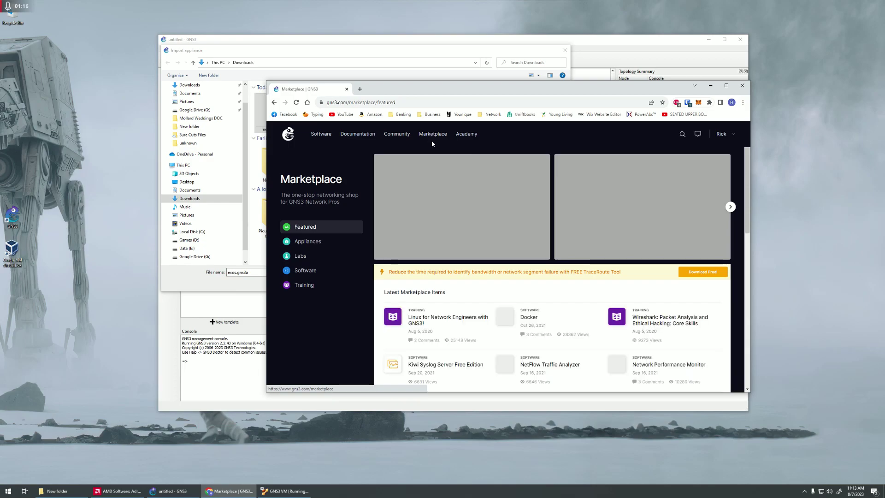
click(314, 243)
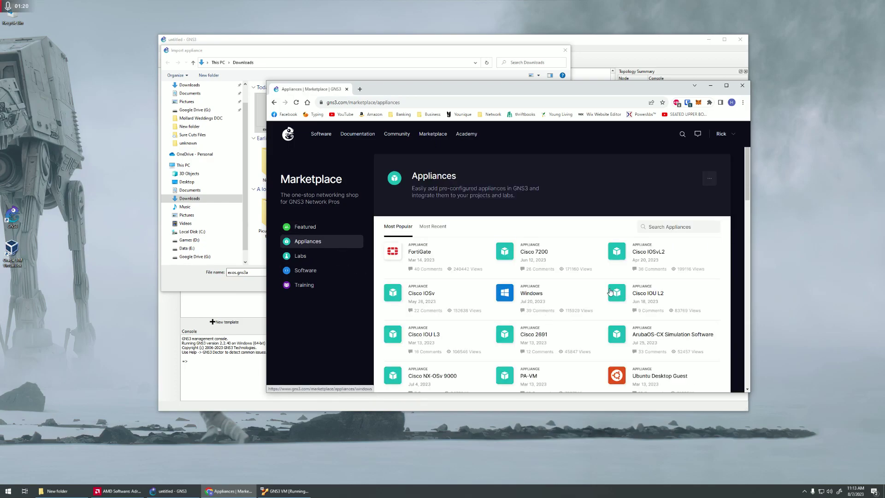
Search the marketplace appliances for "exos" and open the EXOS VM entry
click(661, 227)
text(exo)
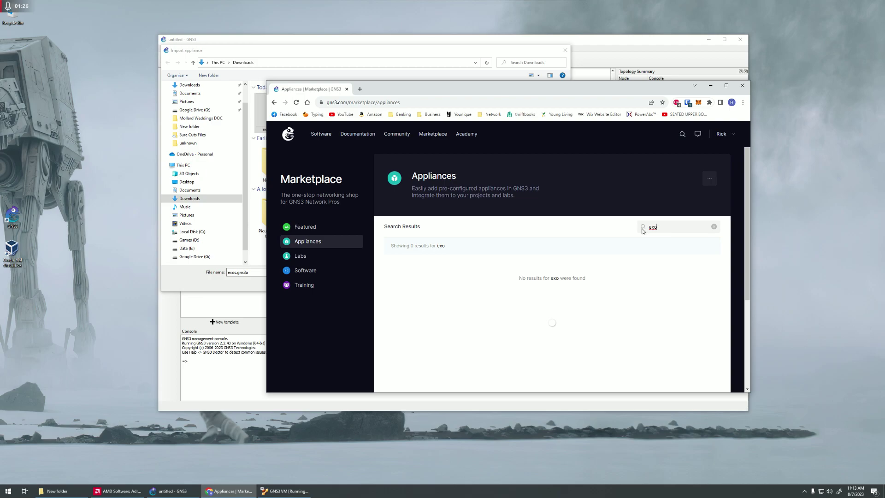
key(BackSpace)
key(BackSpace)
text(ex)
text(trem)
key(BackSpace)
key(BackSpace)
key(BackSpace)
text(ext)
key(BackSpace)
key(BackSpace)
key(BackSpace)
text(exos)
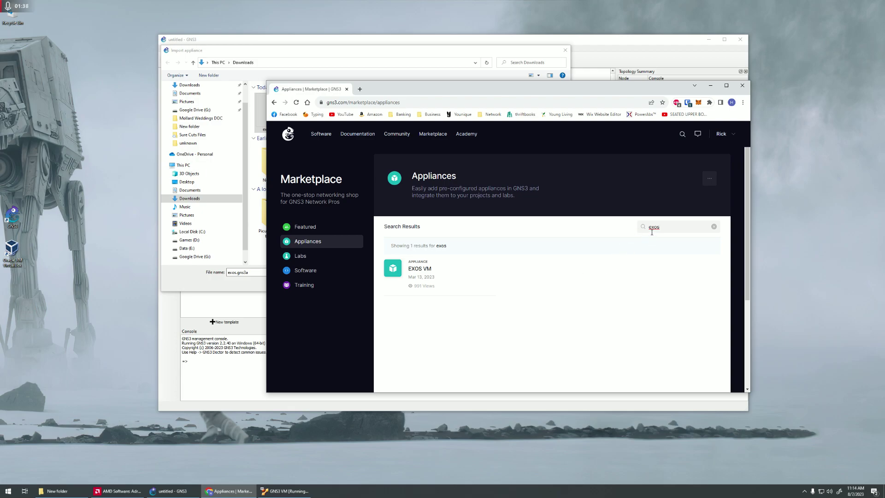
click(415, 274)
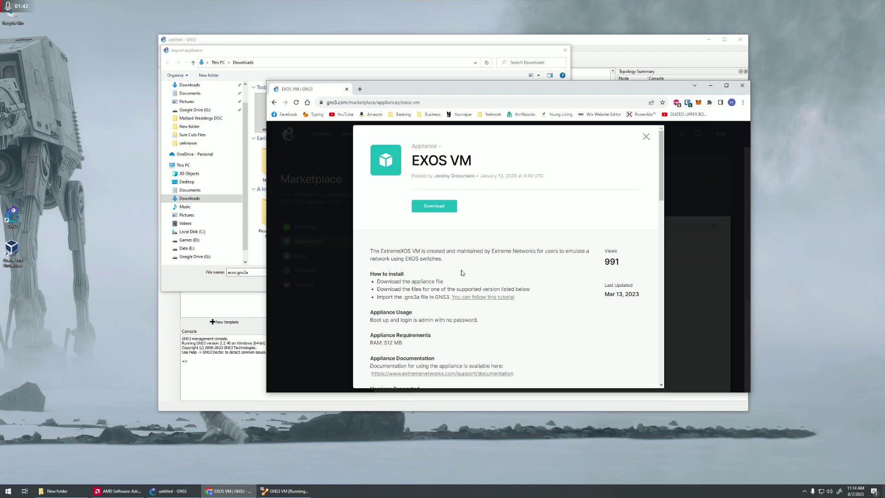
Download the EXOS VM appliance file and highlight EXOS VM 32.1.1.6 among the supported versions
click(441, 208)
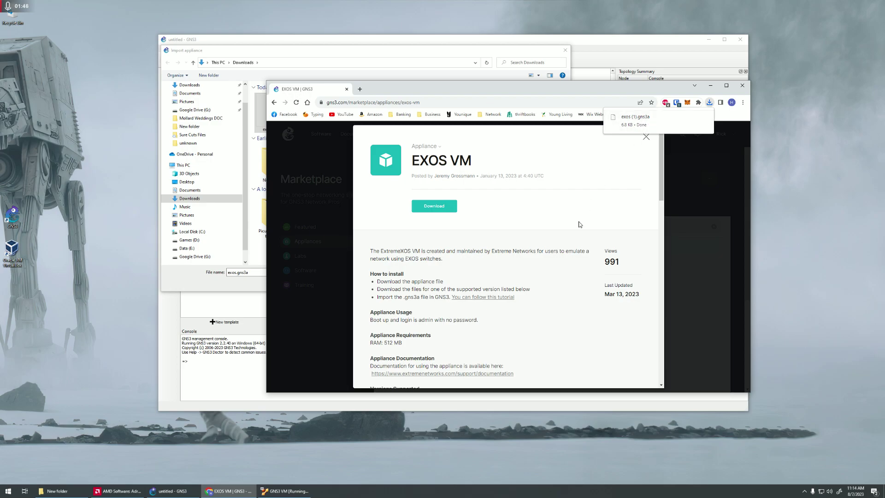
scroll(514, 267, down, 4)
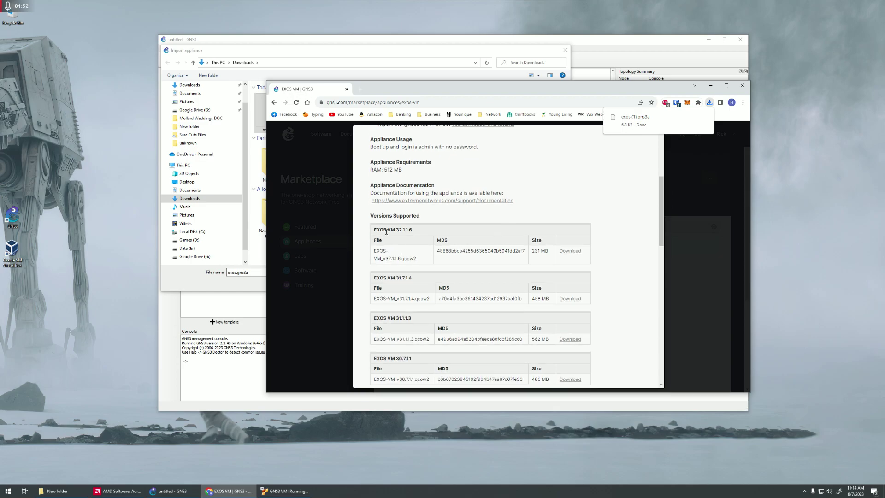
drag(417, 230, 372, 230)
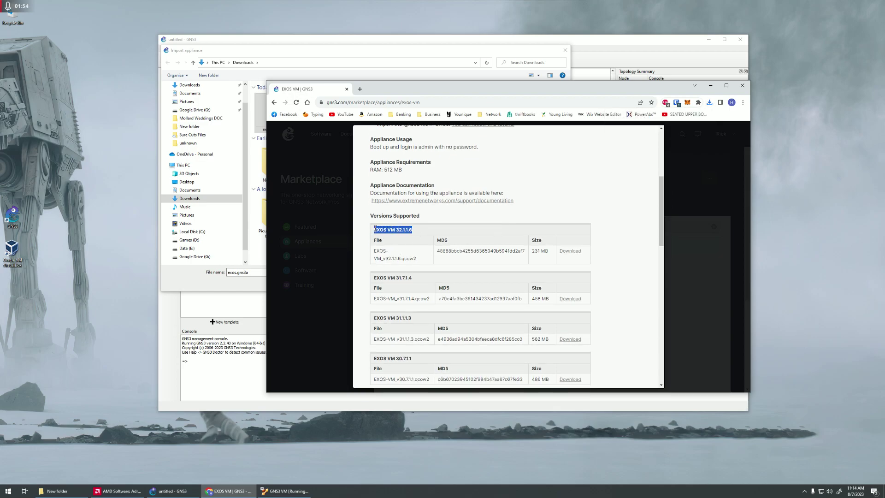
click(418, 233)
drag(417, 230, 374, 229)
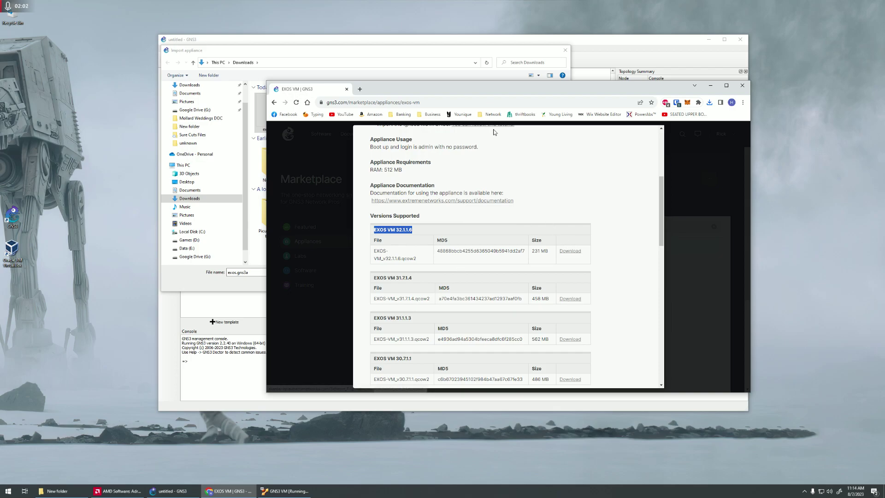
Return to GNS3, import exos.gns3a and accept the GNS3 VM server type and the qemu-system-x86_64 (v4.2.1) binary
click(425, 57)
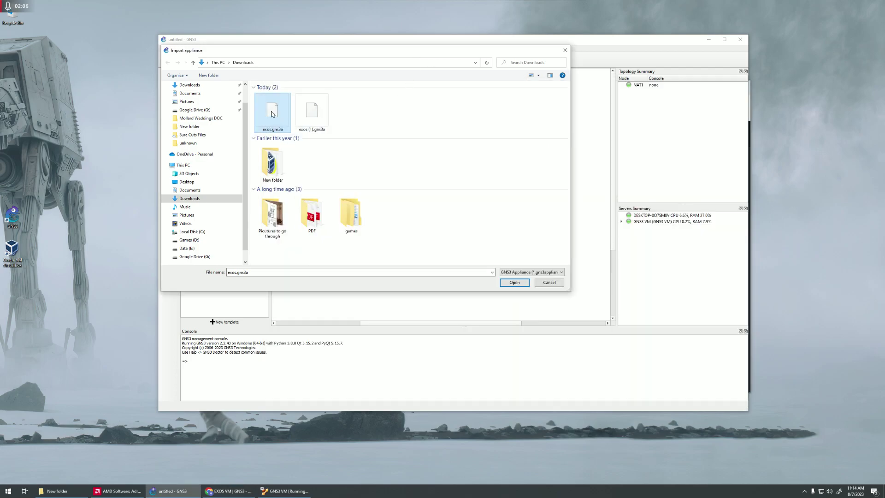
click(515, 283)
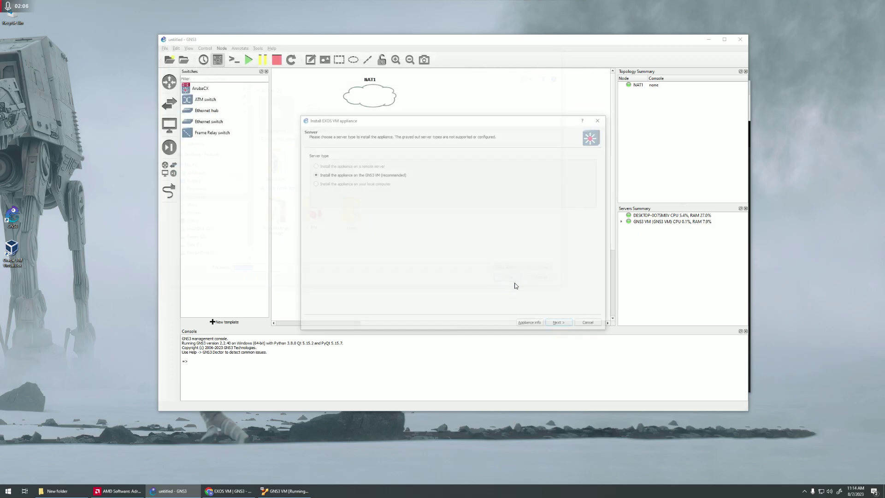
click(561, 325)
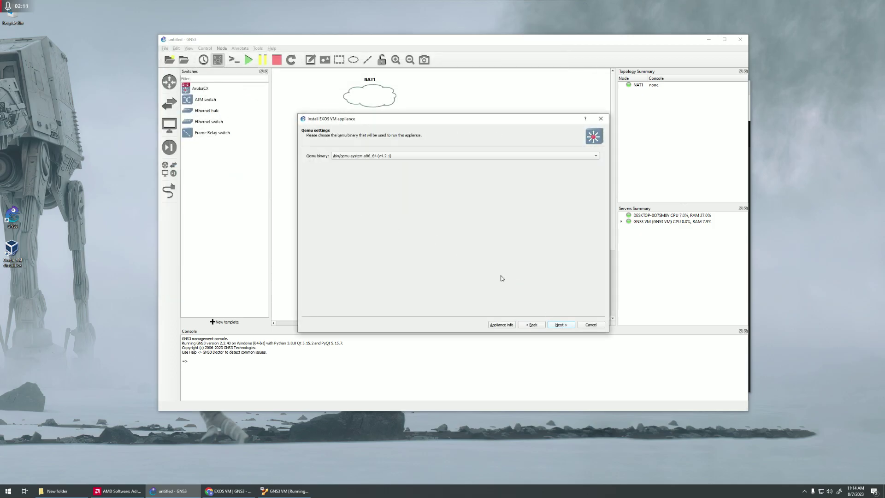
click(563, 326)
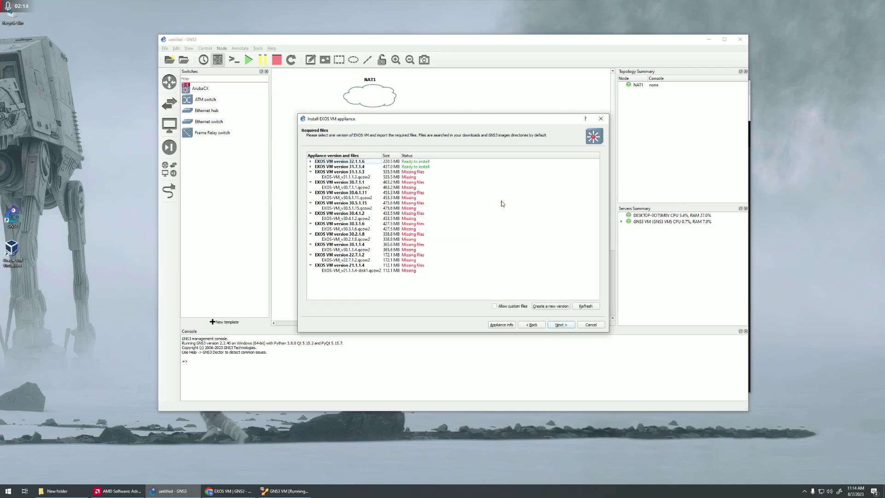
Review the required files per version, select EXOS-VM_v32.1.1.6.qcow2 and install EXOS VM version 32.1.1.6 as a template
click(310, 165)
click(310, 162)
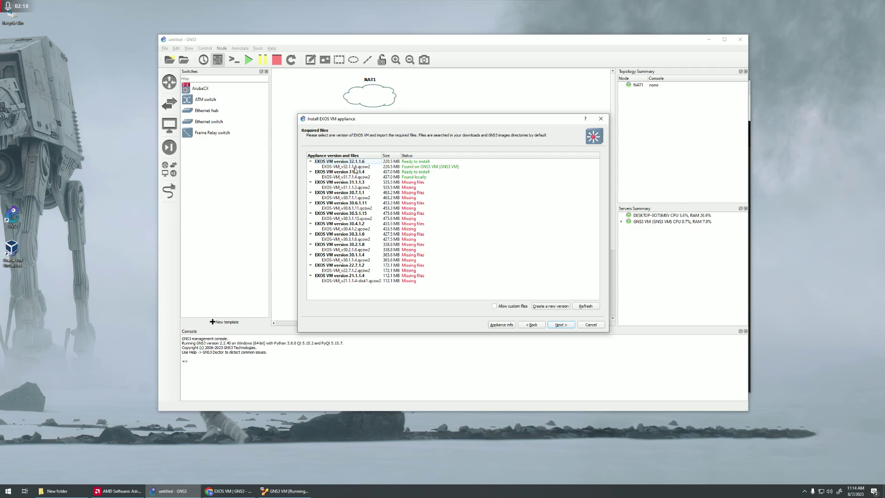
click(351, 166)
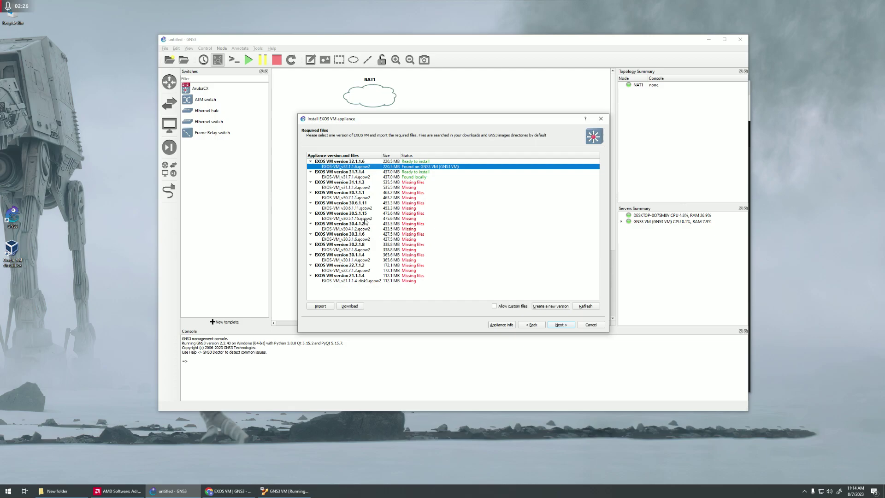
click(345, 183)
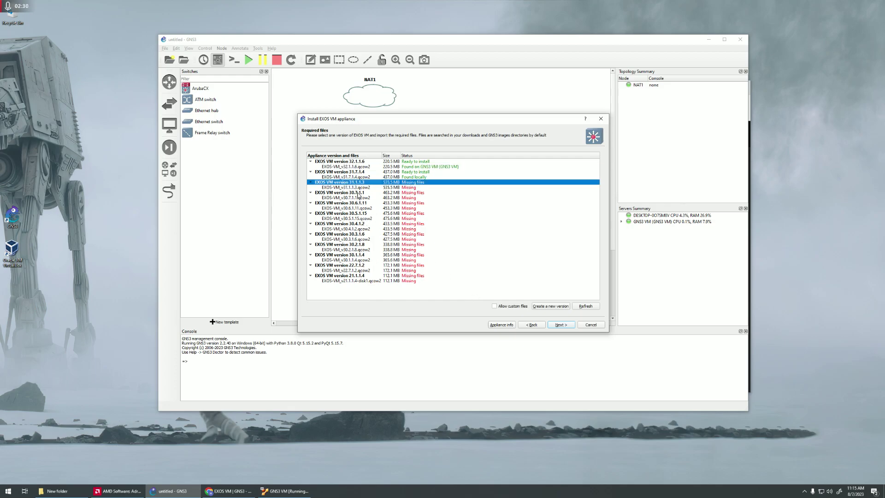
click(359, 188)
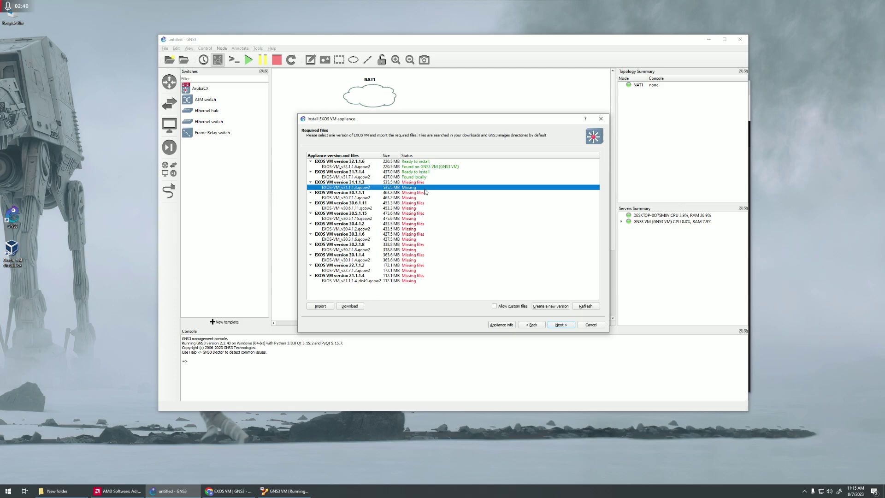
click(411, 167)
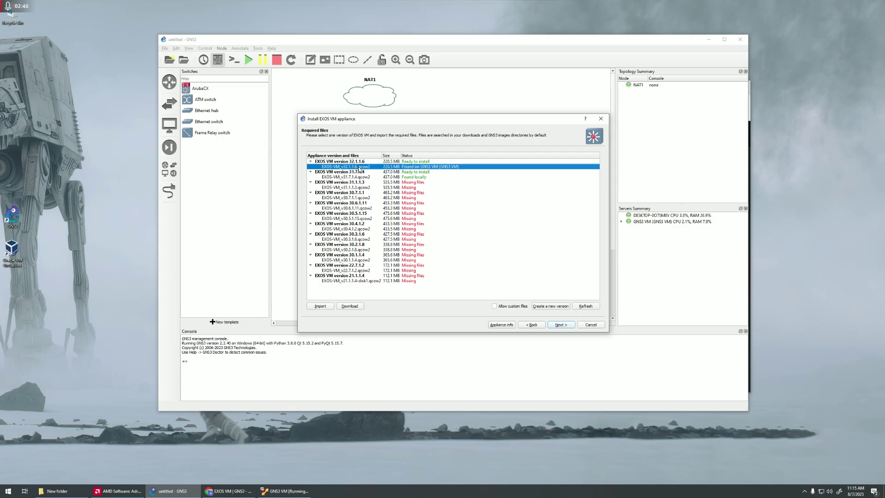
click(557, 325)
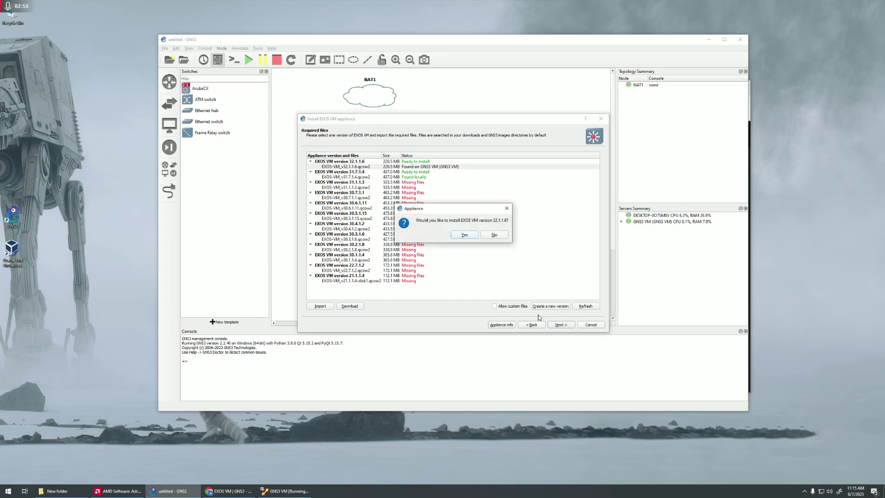
click(461, 234)
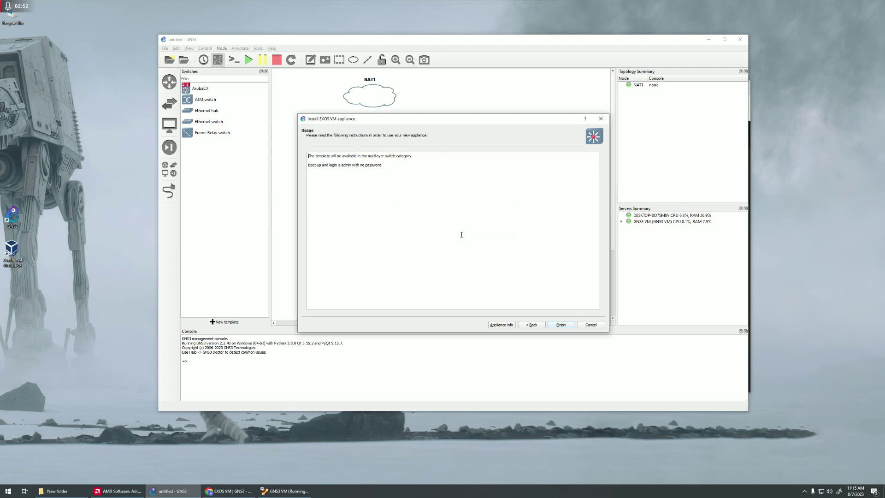
click(561, 325)
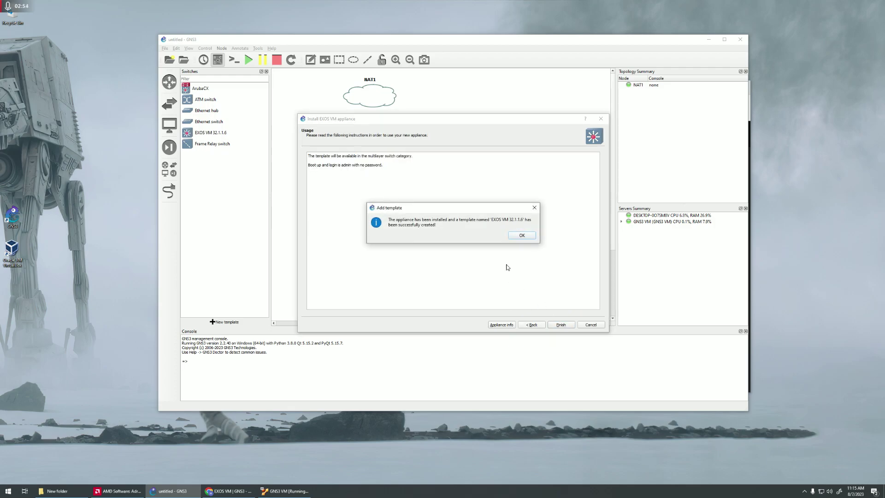
Finish the appliance installation and place an EXOS VM 32.1.1.6 switch in the topology below NAT1
click(521, 236)
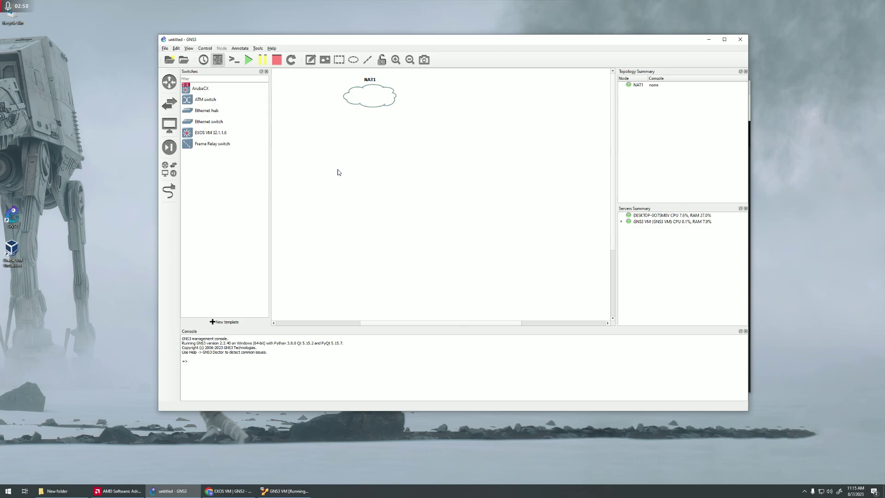
click(209, 136)
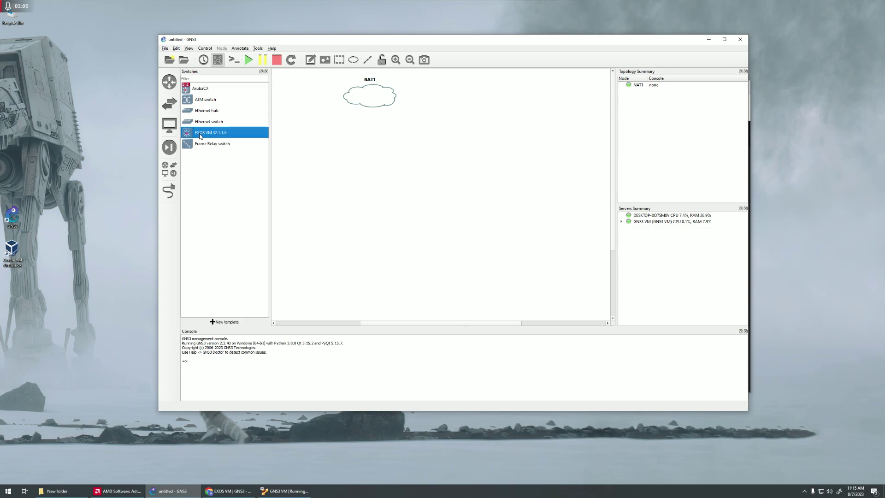
drag(202, 137, 330, 154)
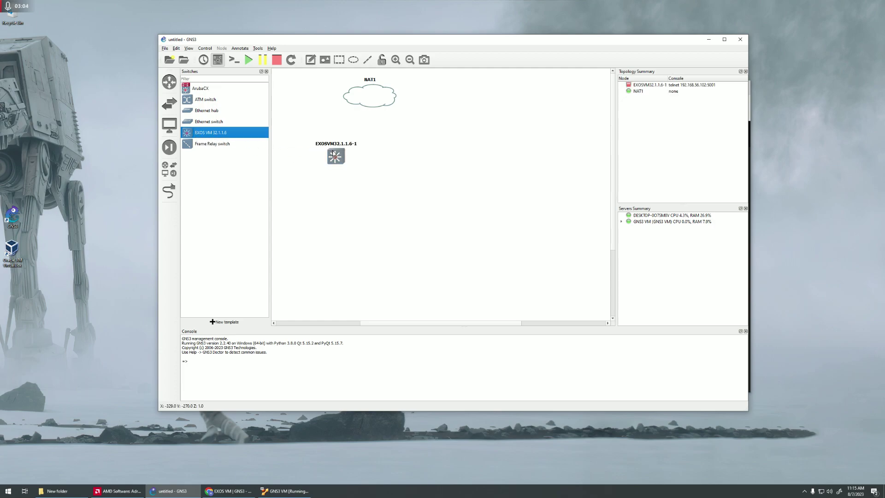
Start the EXOSVM32.1.1.6-1 node, open its console and place the console window beside the node
right_click(333, 156)
click(346, 170)
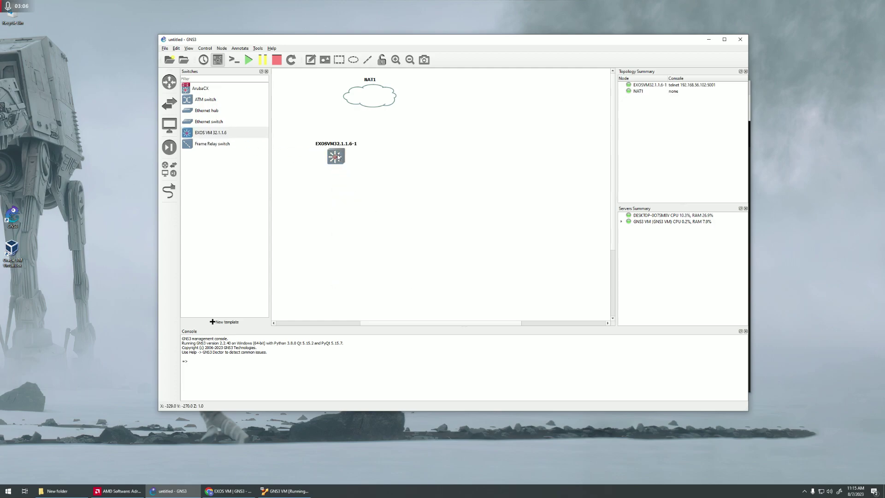
right_click(338, 158)
click(354, 166)
drag(211, 91, 473, 163)
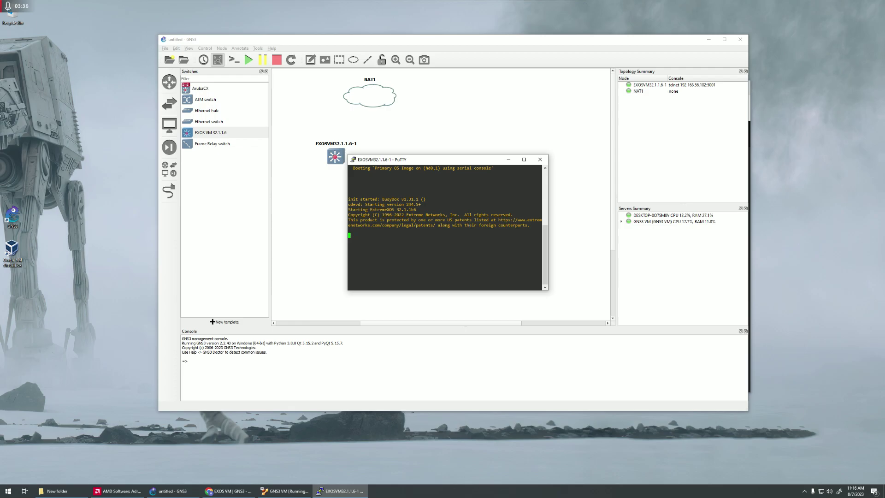
Wait until the switch has booted and log in to its console as admin, leaving the password blank
key(Return)
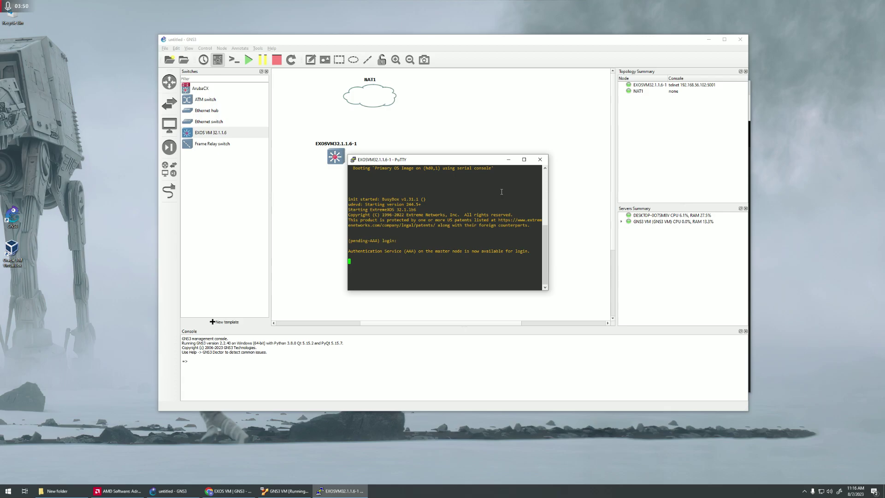
key(Return)
text(admin)
key(Return)
key(Return)
Accept the default answers to the switch's initial security questions and run "show version"
text(q)
key(Return)
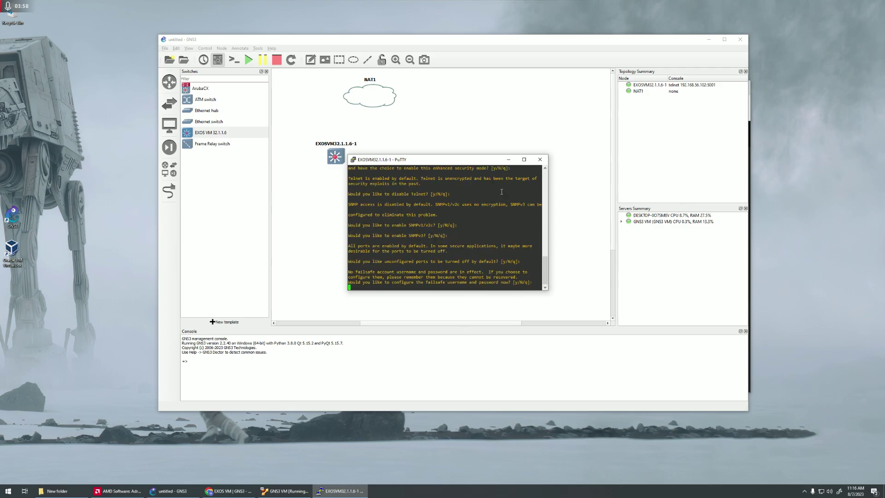
text(show version)
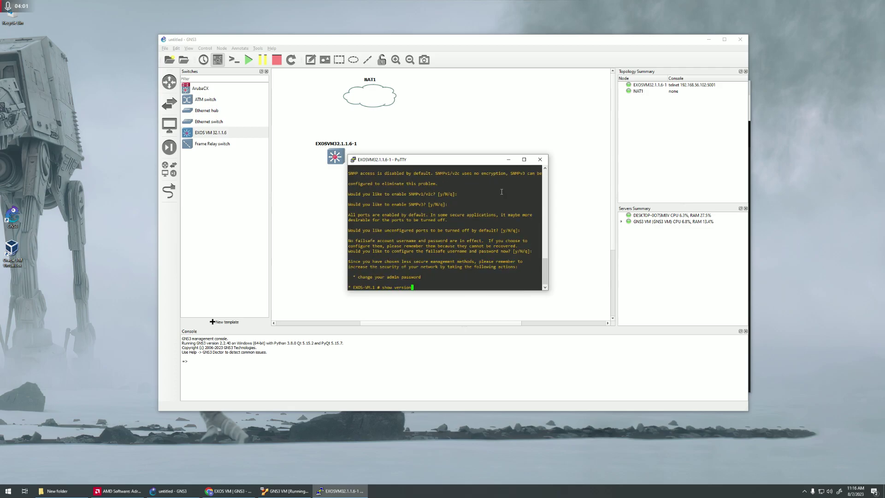
key(Return)
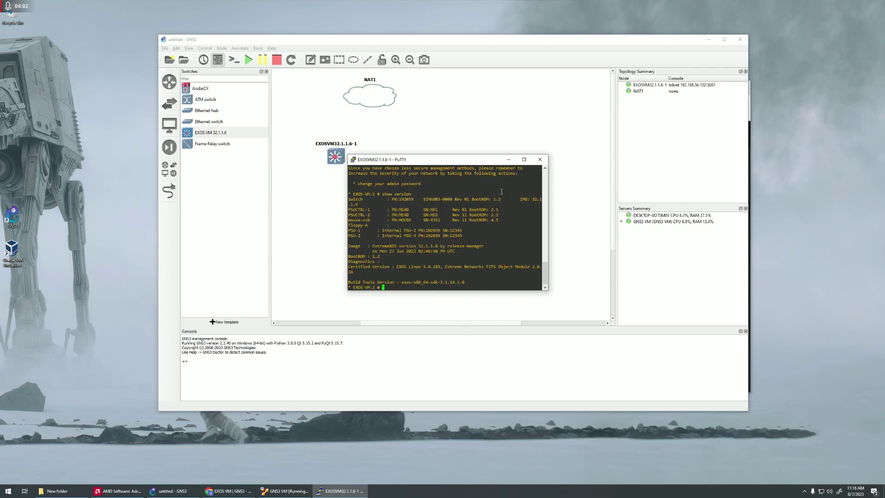